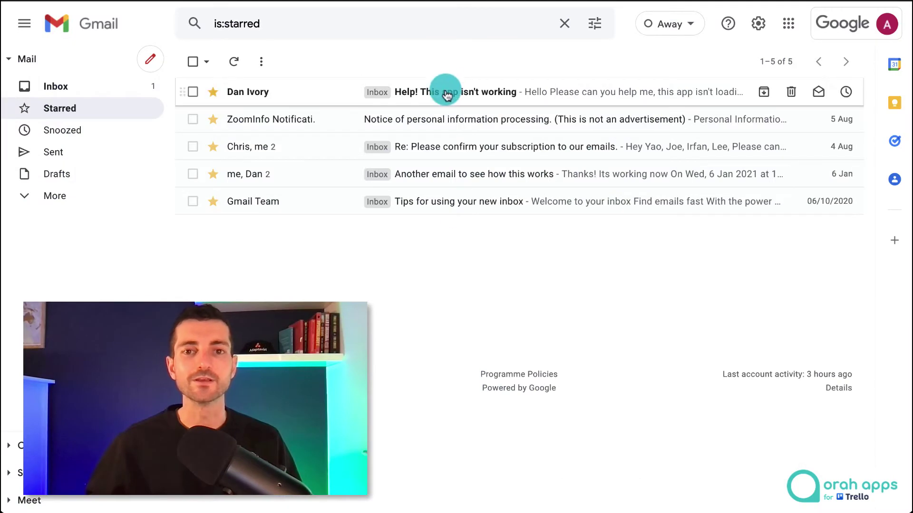
Open the starred 'Help! This app isn't working' email, then collapse and restore the side panel
{"action": "left_click", "coordinate": [446, 95]}
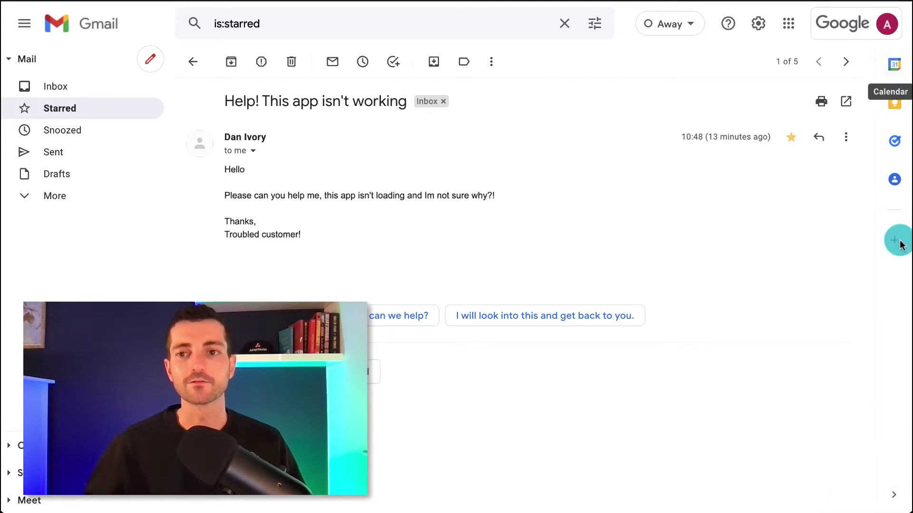
{"action": "left_click", "coordinate": [893, 497]}
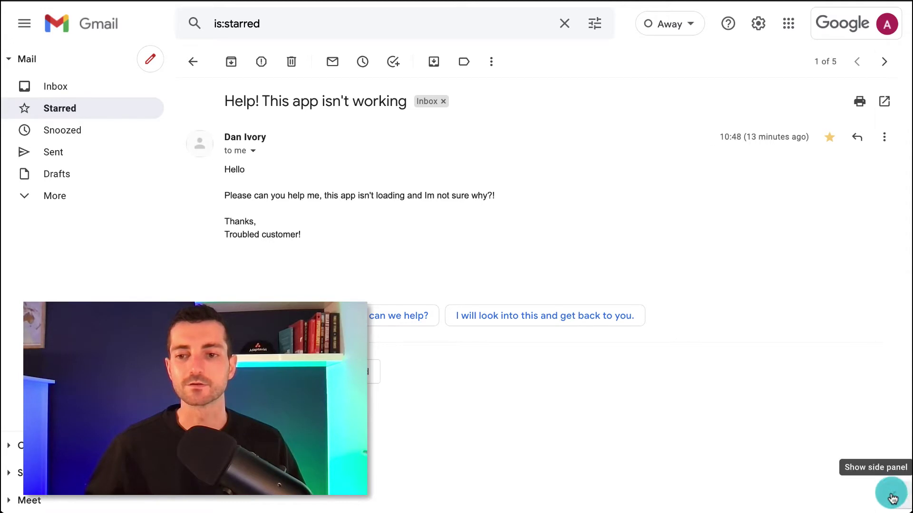
{"action": "left_click", "coordinate": [892, 497]}
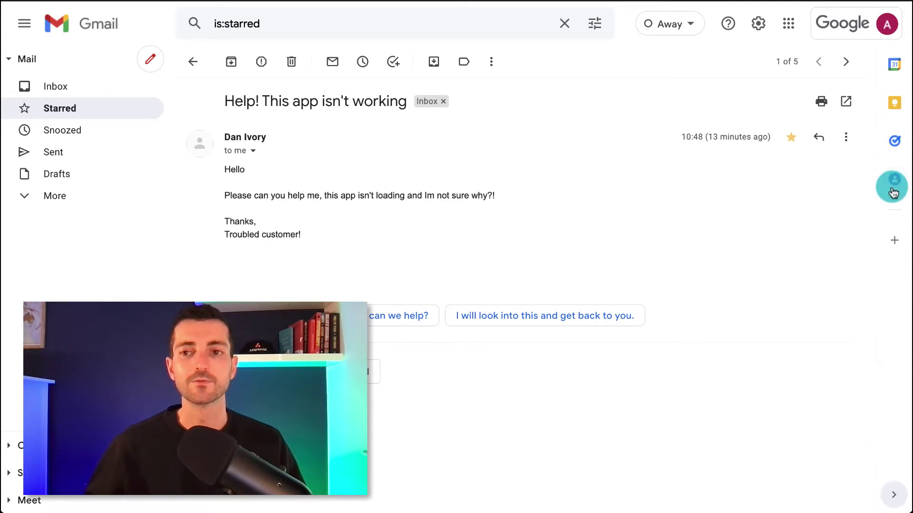
Install the Trello for Gmail add-on and allow it access to the Google account
{"action": "left_click", "coordinate": [896, 241]}
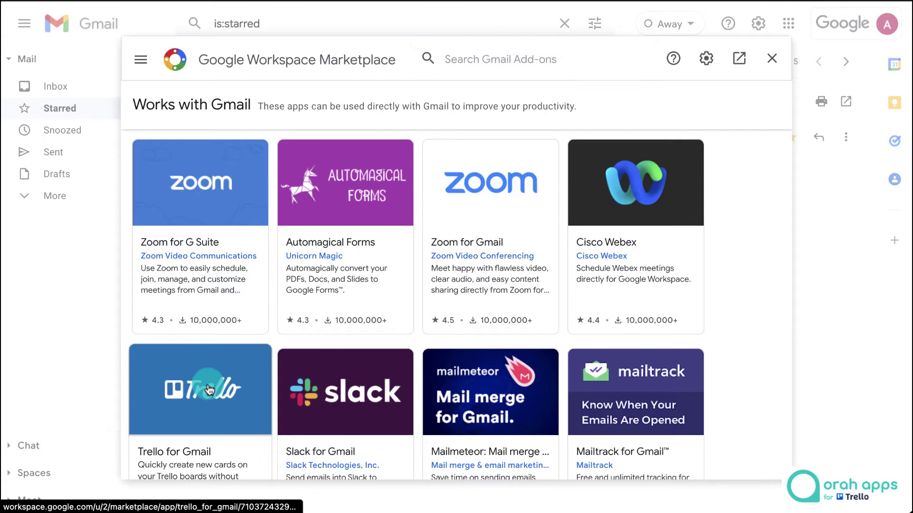
{"action": "left_click", "coordinate": [207, 384]}
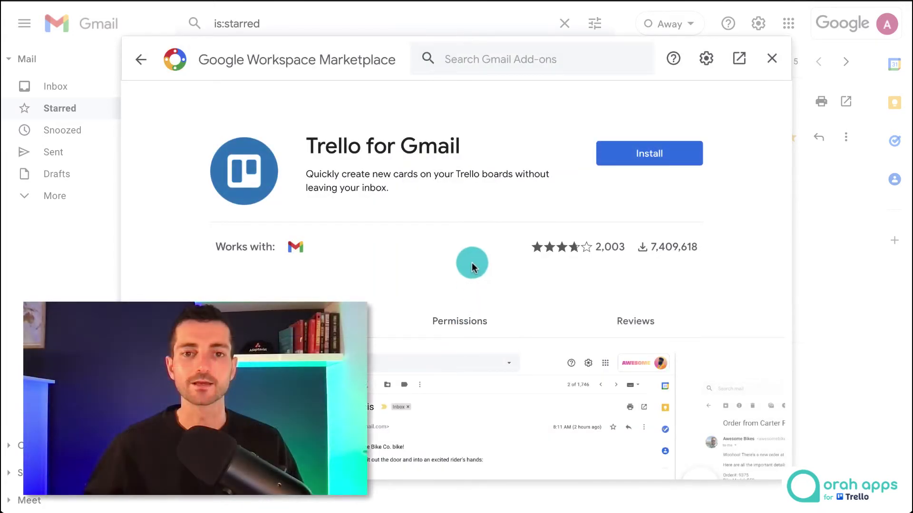
{"action": "left_click", "coordinate": [640, 160]}
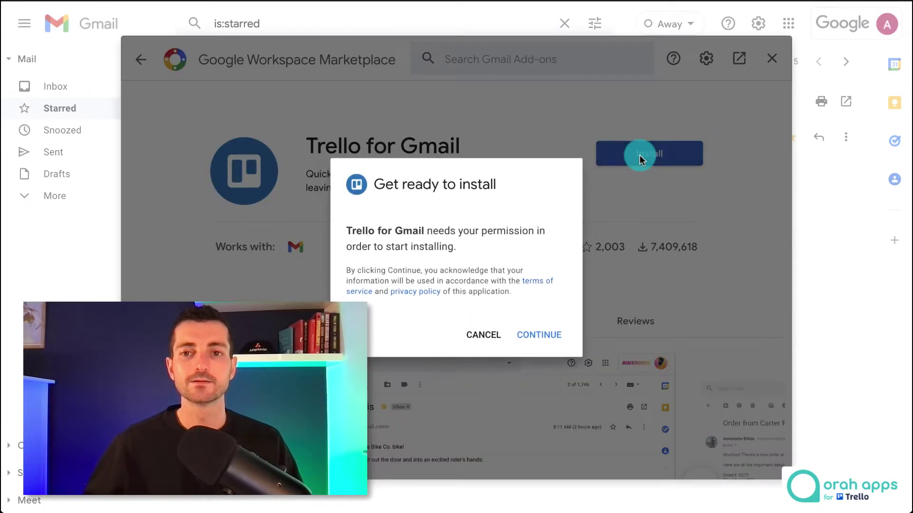
{"action": "left_click", "coordinate": [535, 341]}
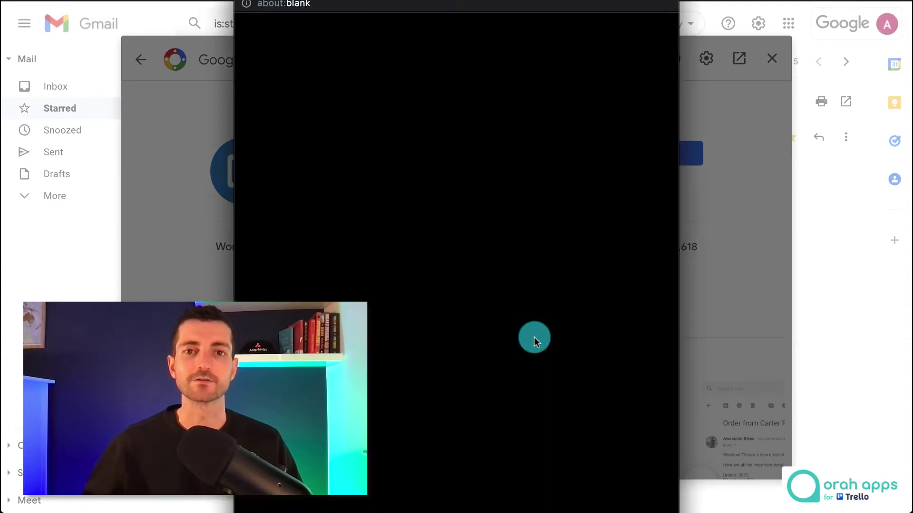
{"action": "scroll", "coordinate": [544, 327], "scroll_direction": "down", "scroll_amount": 2}
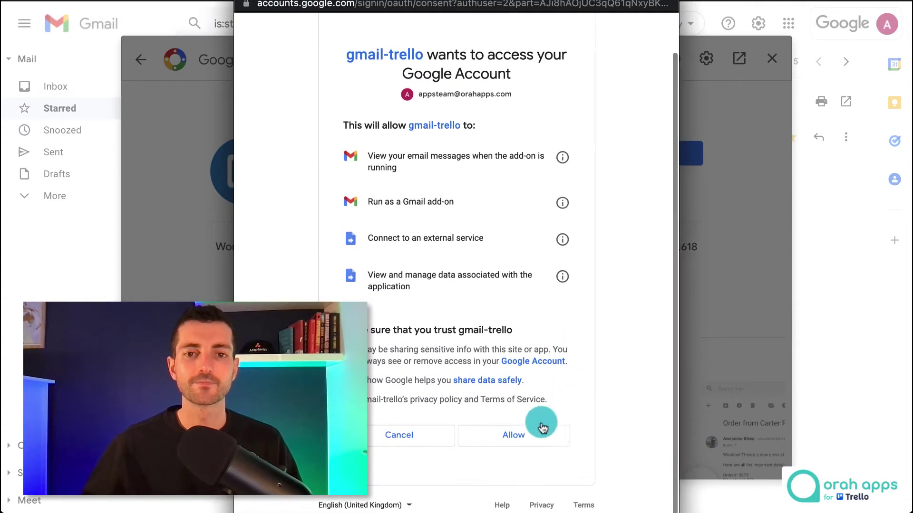
{"action": "left_click", "coordinate": [512, 438]}
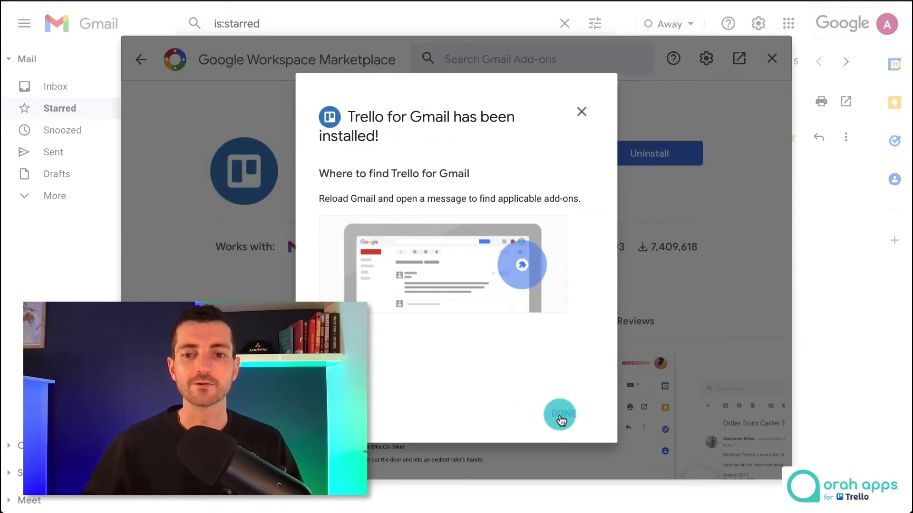
{"action": "left_click", "coordinate": [560, 414]}
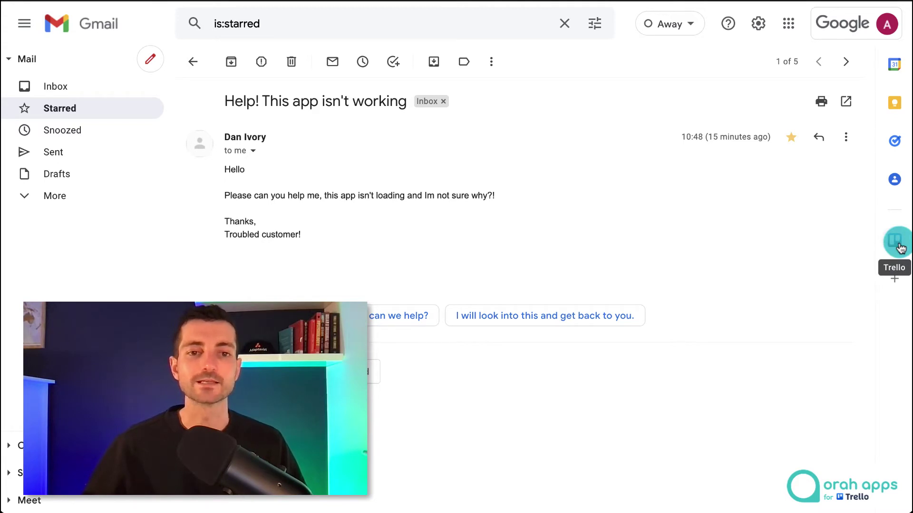
Log in to Trello from the add-on panel and authorize Trello for Gmail
{"action": "left_click", "coordinate": [896, 247]}
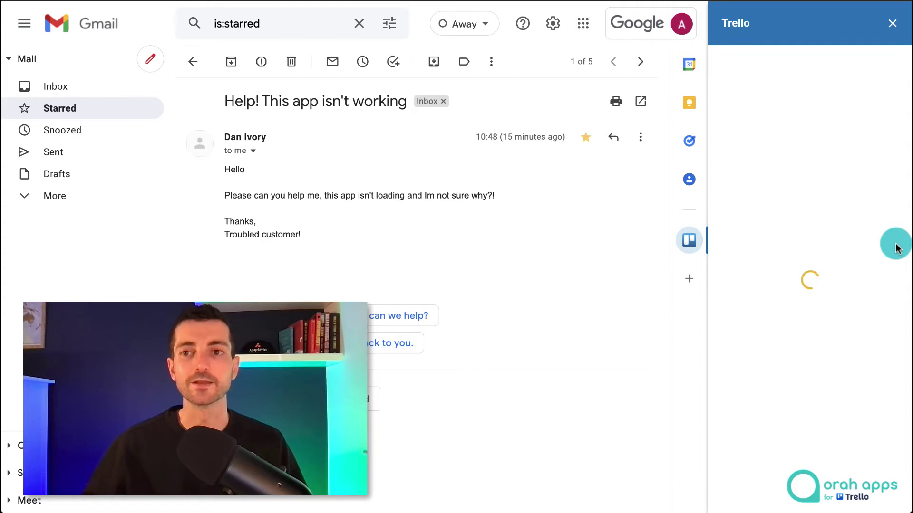
{"action": "left_click", "coordinate": [770, 138]}
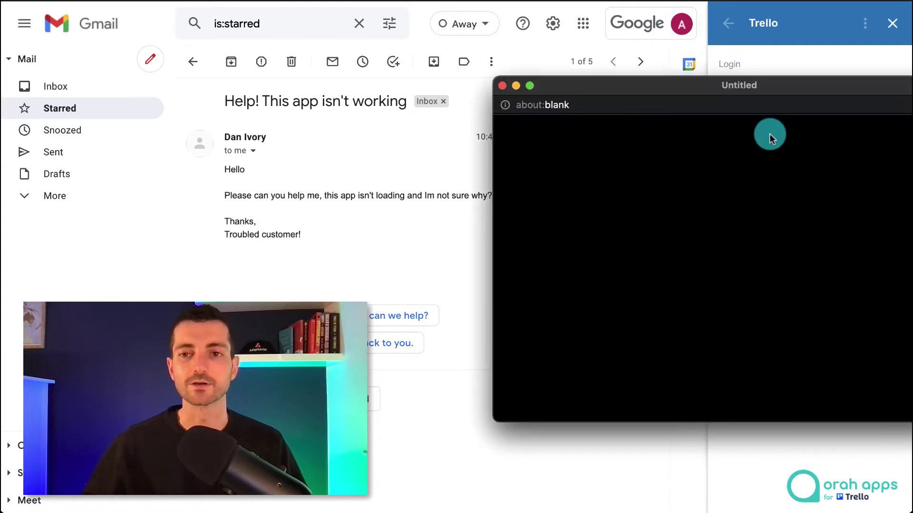
{"action": "left_click_drag", "start_coordinate": [756, 95], "coordinate": [653, 80]}
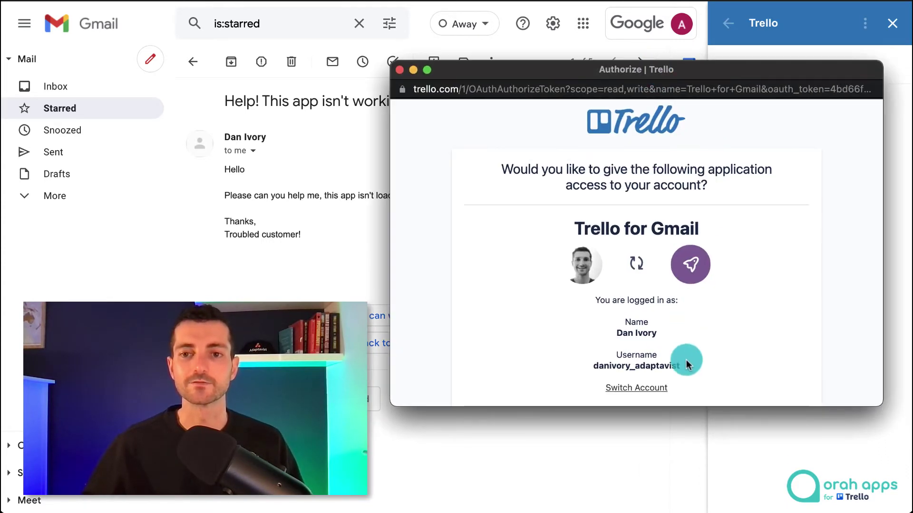
{"action": "scroll", "coordinate": [675, 342], "scroll_direction": "down", "scroll_amount": 15}
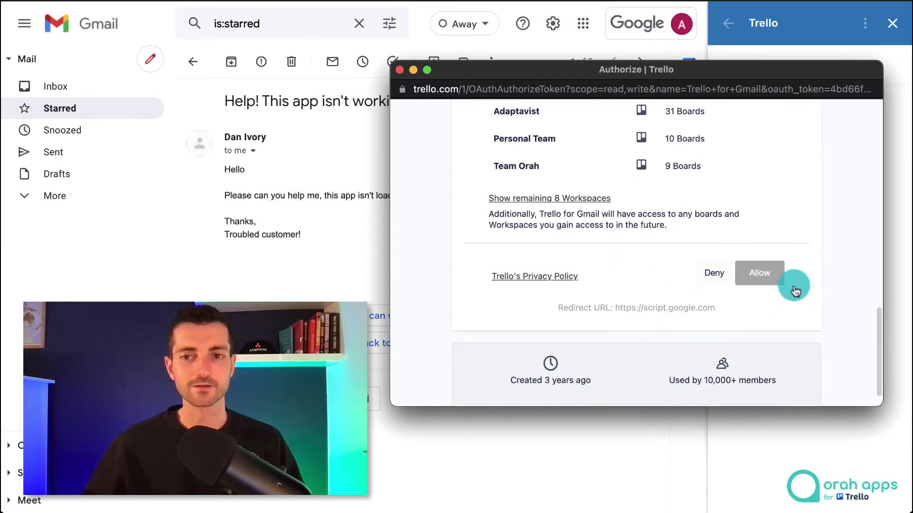
{"action": "left_click", "coordinate": [779, 280]}
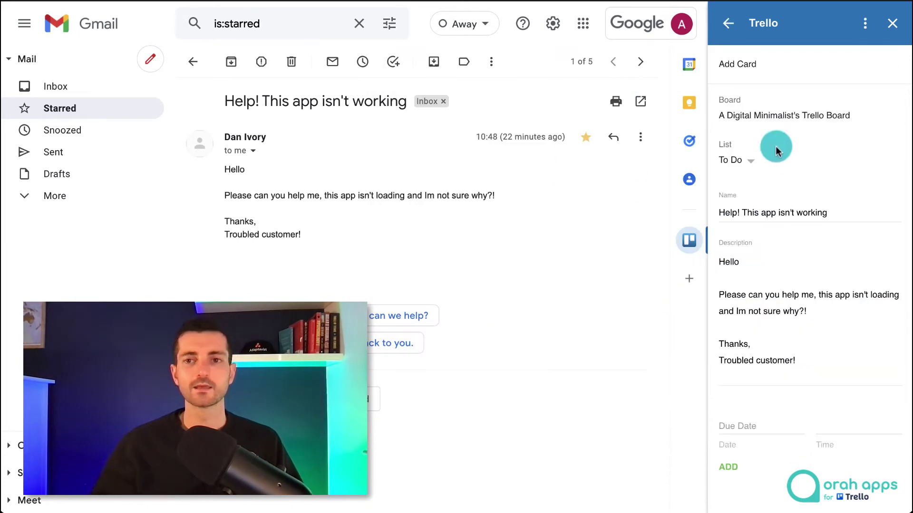
Target the card at the Orah Apps YT Board, To Do list
{"action": "left_click", "coordinate": [749, 116]}
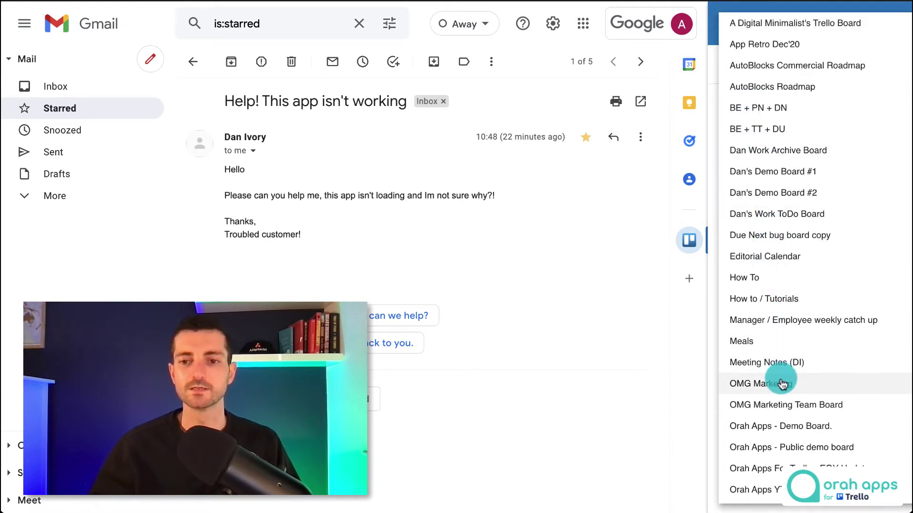
{"action": "scroll", "coordinate": [782, 384], "scroll_direction": "down", "scroll_amount": 1}
{"action": "left_click", "coordinate": [770, 460]}
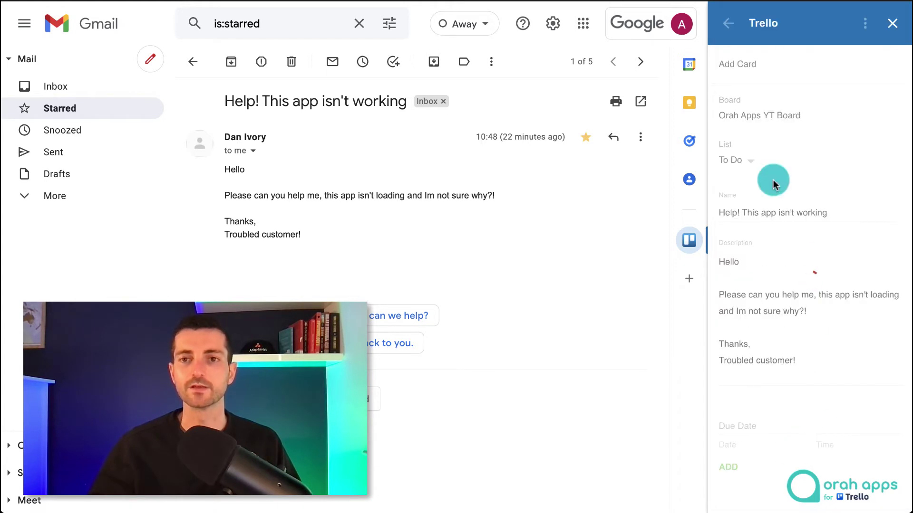
{"action": "left_click", "coordinate": [746, 163]}
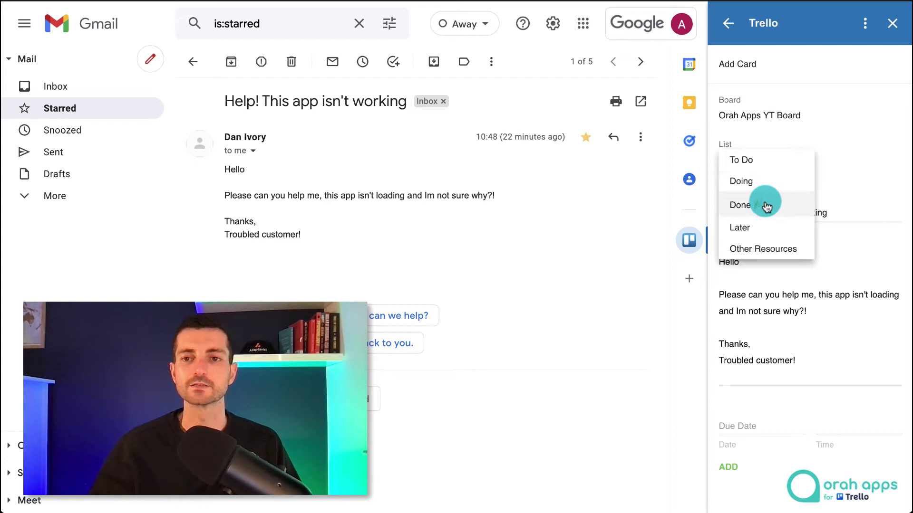
{"action": "left_click", "coordinate": [766, 161]}
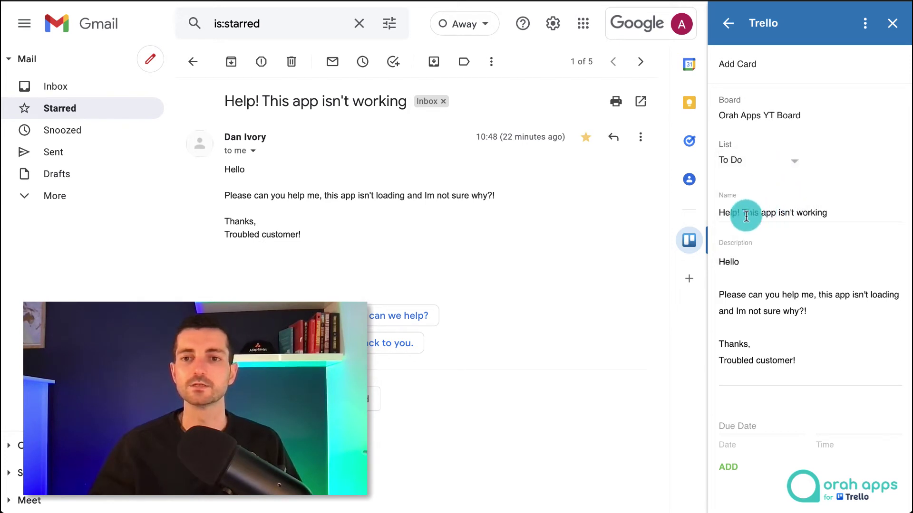
{"action": "left_click", "coordinate": [744, 215]}
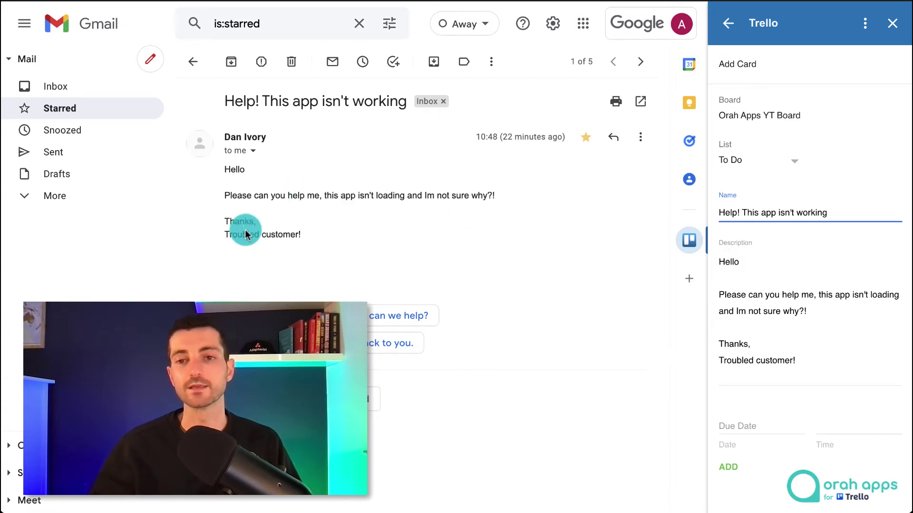
Prefix the card name with 'Support ticket - '
{"action": "left_click", "coordinate": [744, 281]}
{"action": "left_click", "coordinate": [751, 327]}
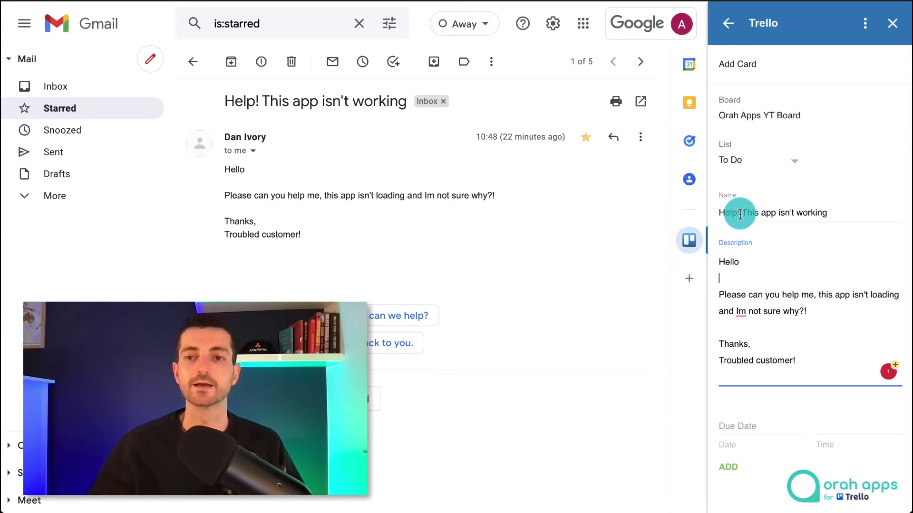
{"action": "left_click", "coordinate": [720, 216]}
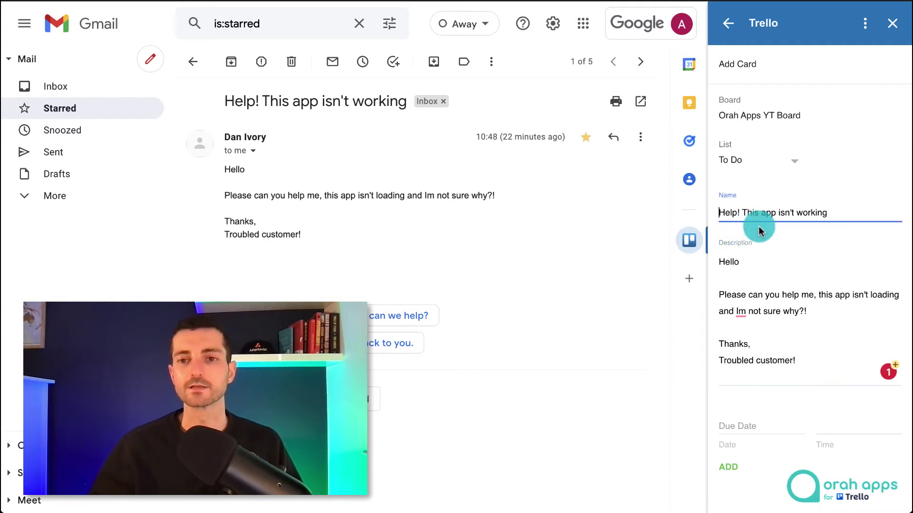
{"action": "type", "text": "Support ticket "}
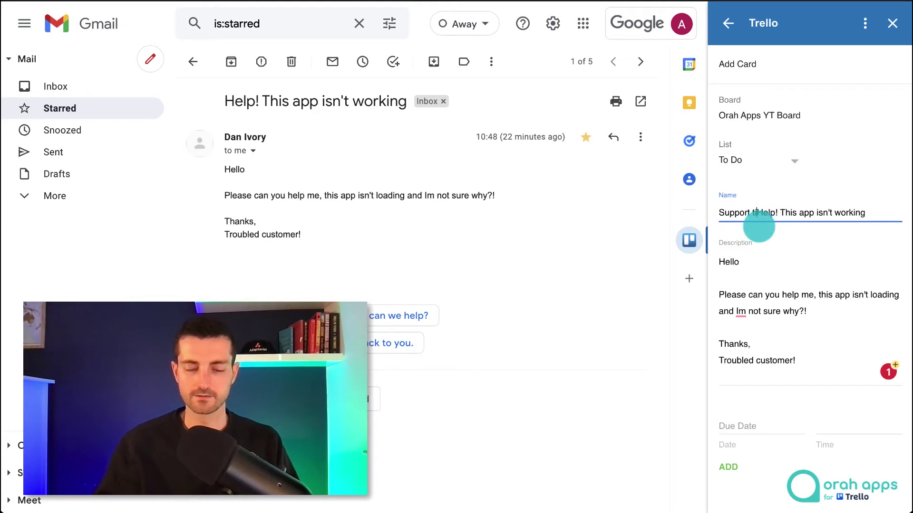
{"action": "type", "text": "-"}
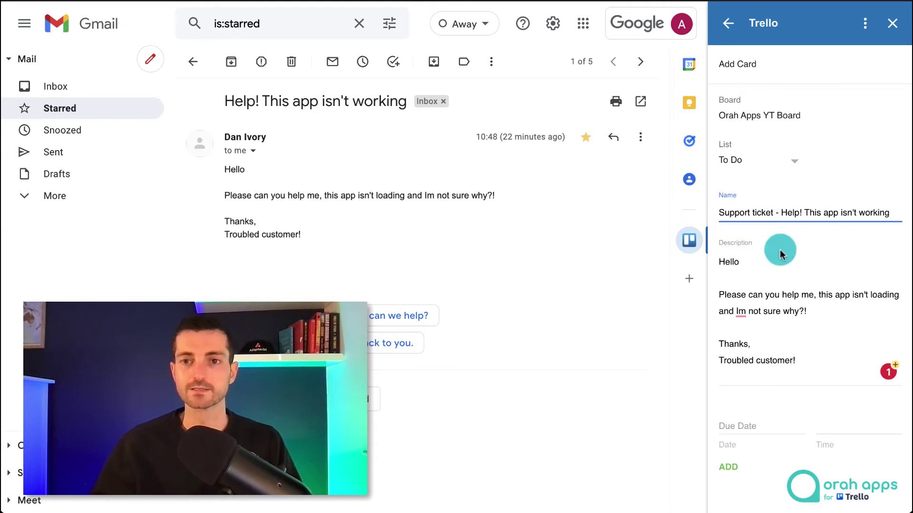
{"action": "left_click", "coordinate": [779, 249]}
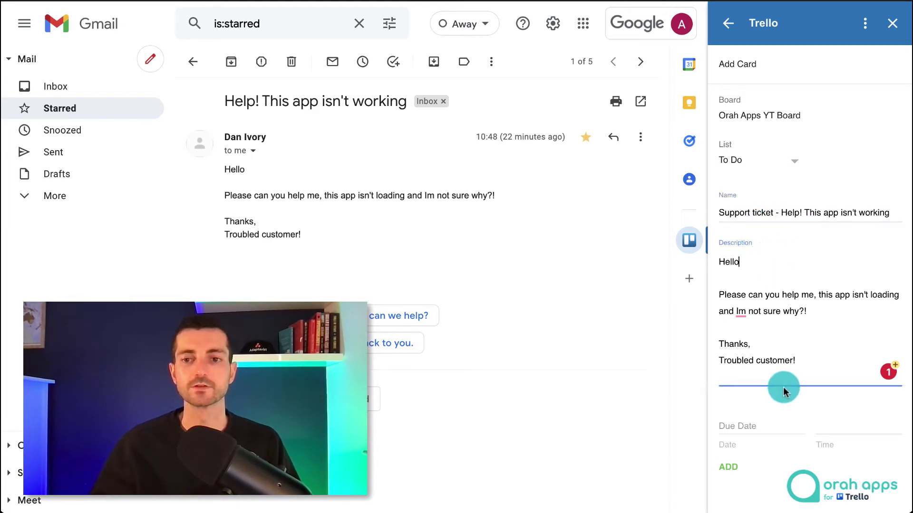
Set the card's due date to 19 Nov 2021 and add it to Trello
{"action": "left_click", "coordinate": [742, 424]}
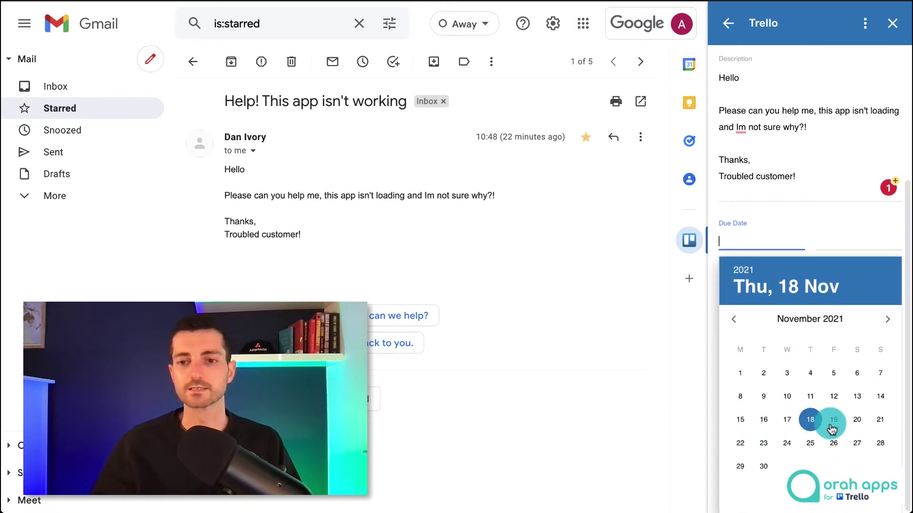
{"action": "left_click", "coordinate": [837, 423]}
{"action": "left_click", "coordinate": [733, 471]}
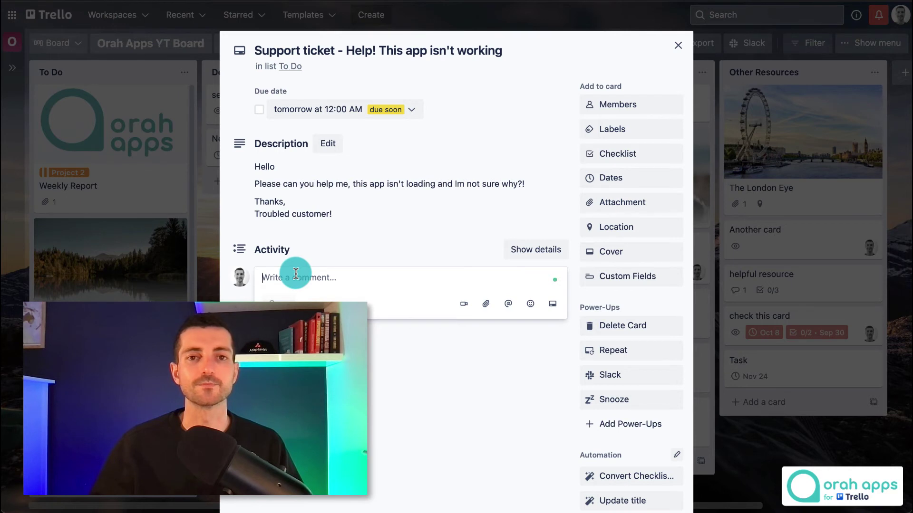
Write a comment @-mentioning a teammate, accepting the suggested name
{"action": "type", "text": "@dan"}
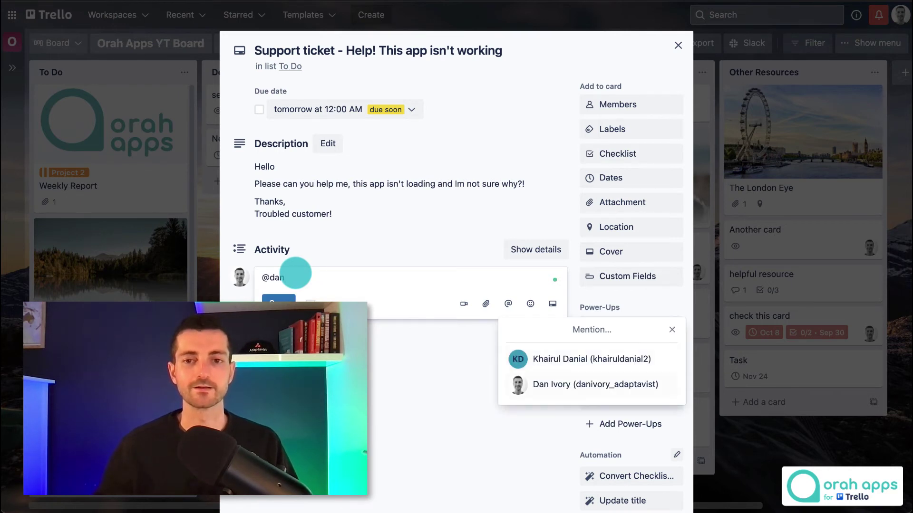
{"action": "key", "text": "Return"}
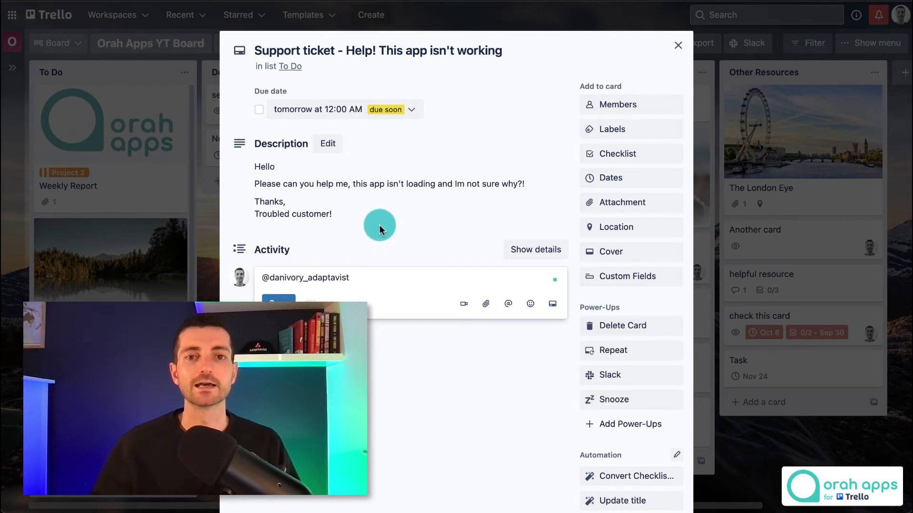